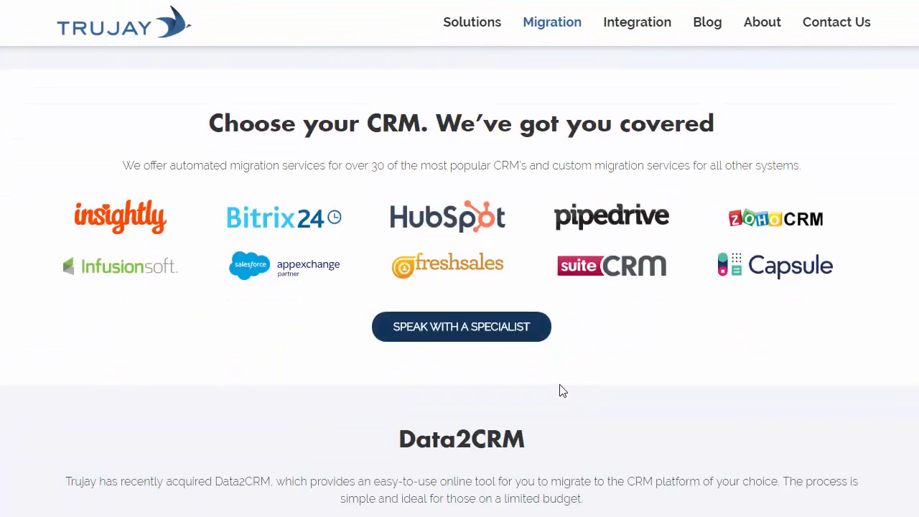
scroll(495, 382, "down", 2)
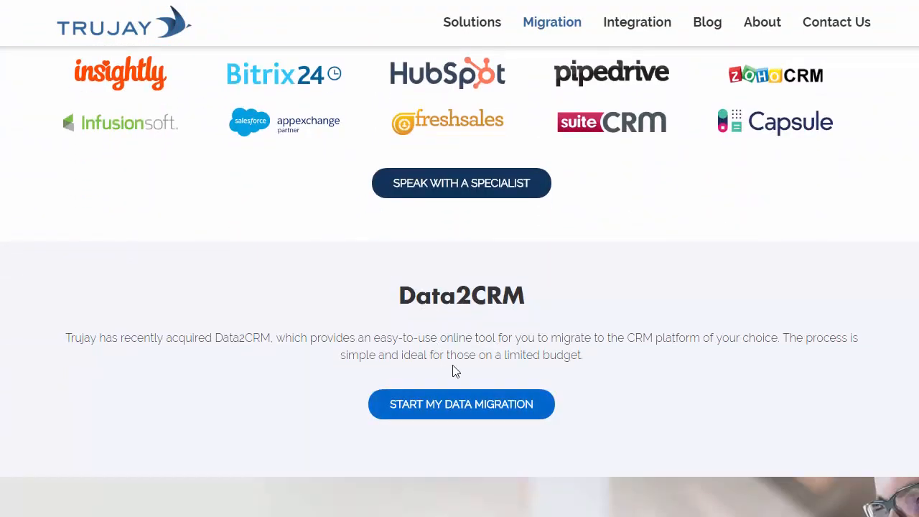
Start the Data2CRM data migration and choose Salesforce as the current CRM
left_click(445, 412)
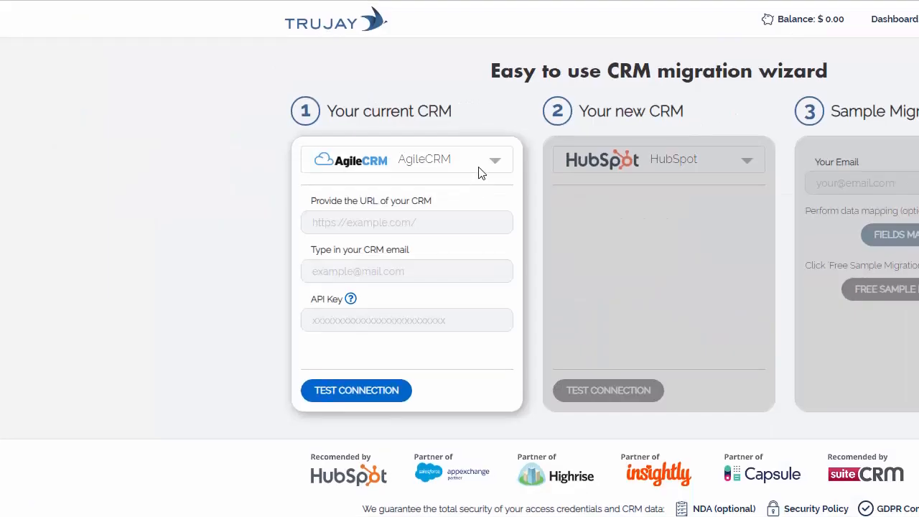
left_click(480, 171)
type("sa")
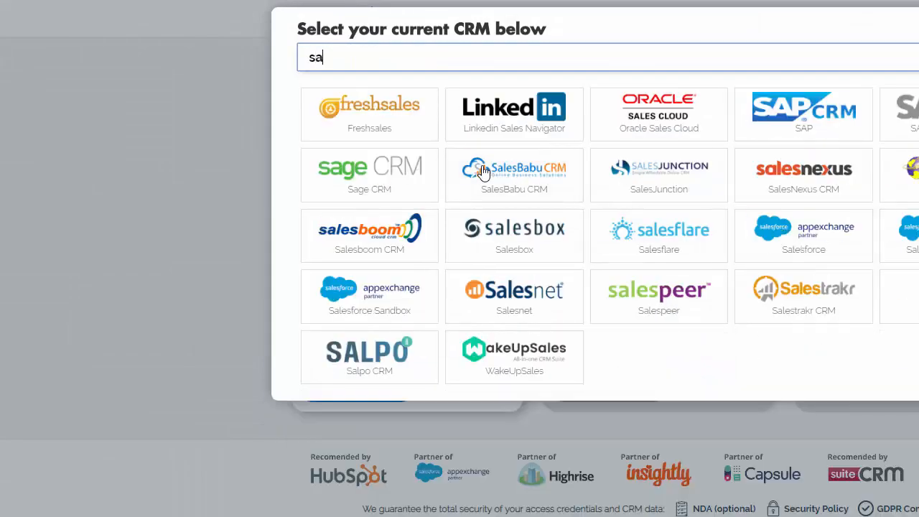
left_click(792, 231)
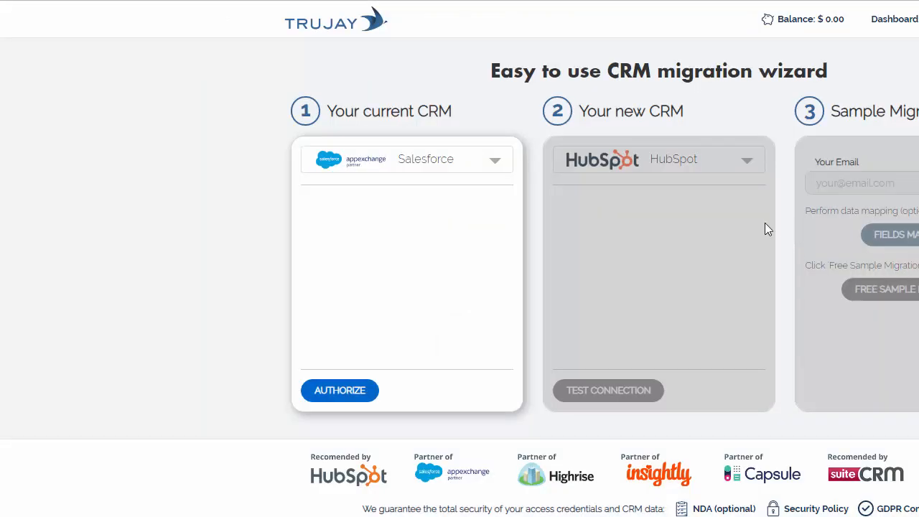
Authorize the Salesforce connection by logging in with a different username, pasting the account password
left_click(339, 391)
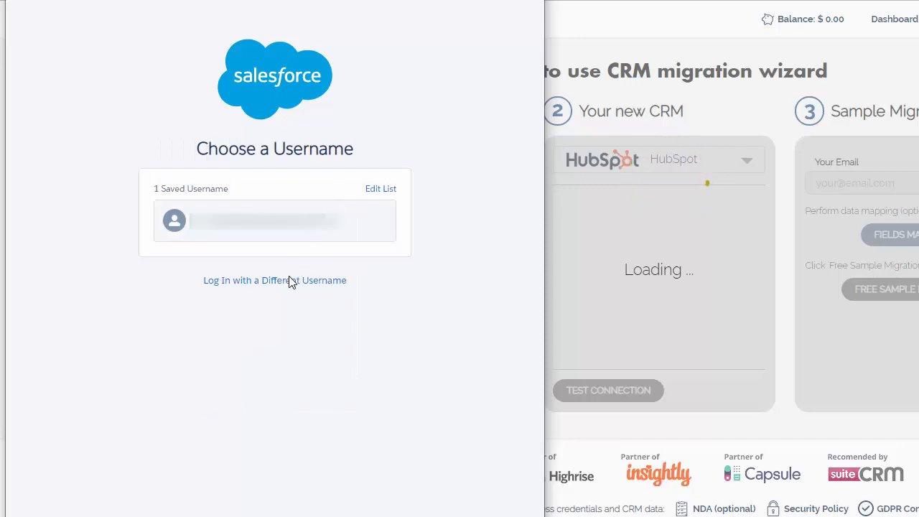
left_click(291, 281)
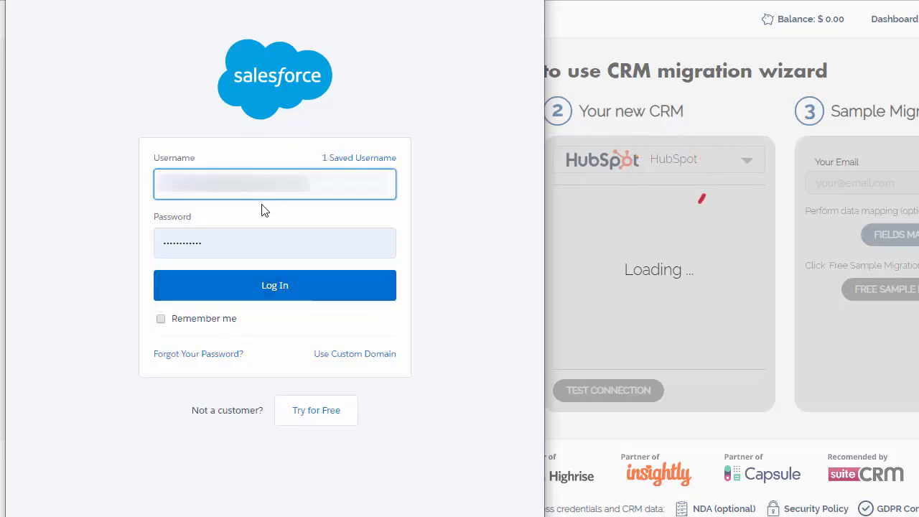
left_click(237, 243)
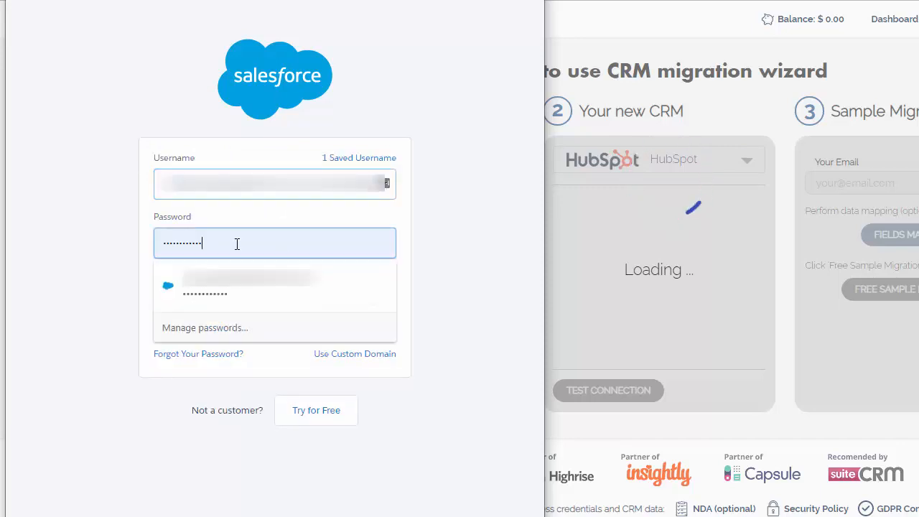
key("ctrl+v")
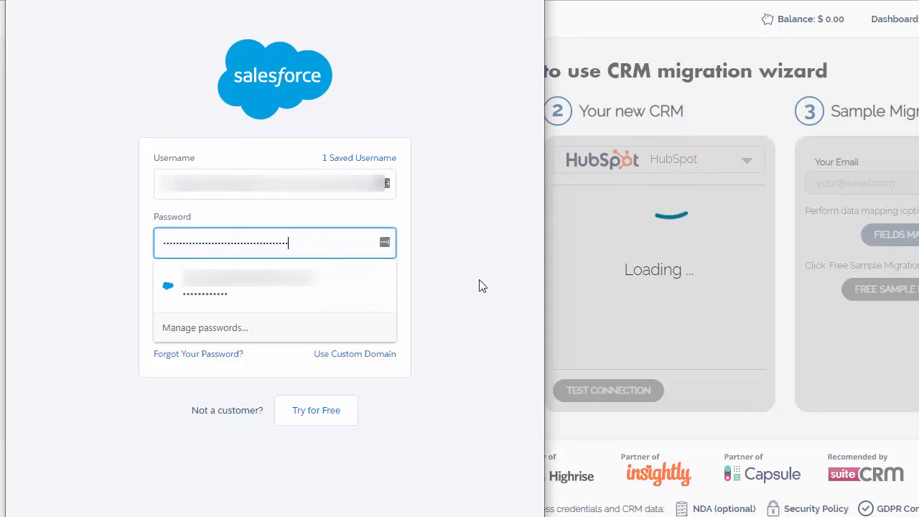
left_click(446, 294)
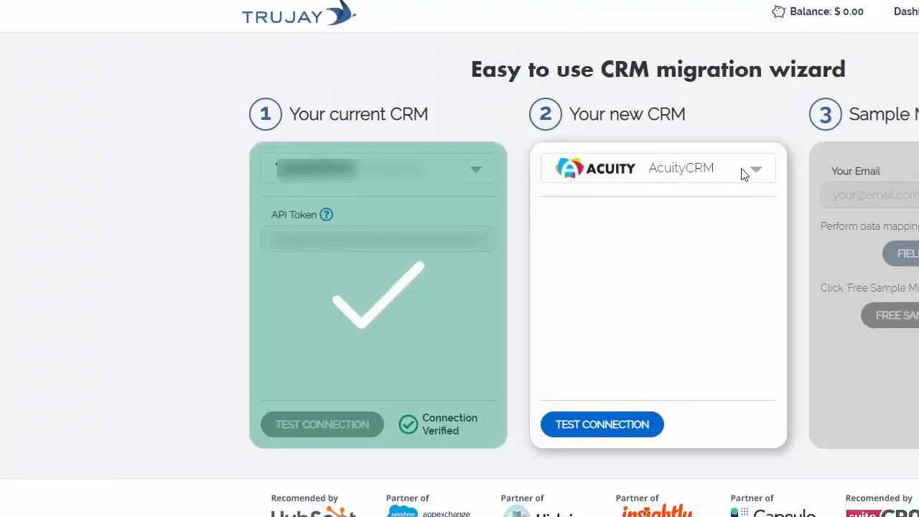
left_click(742, 174)
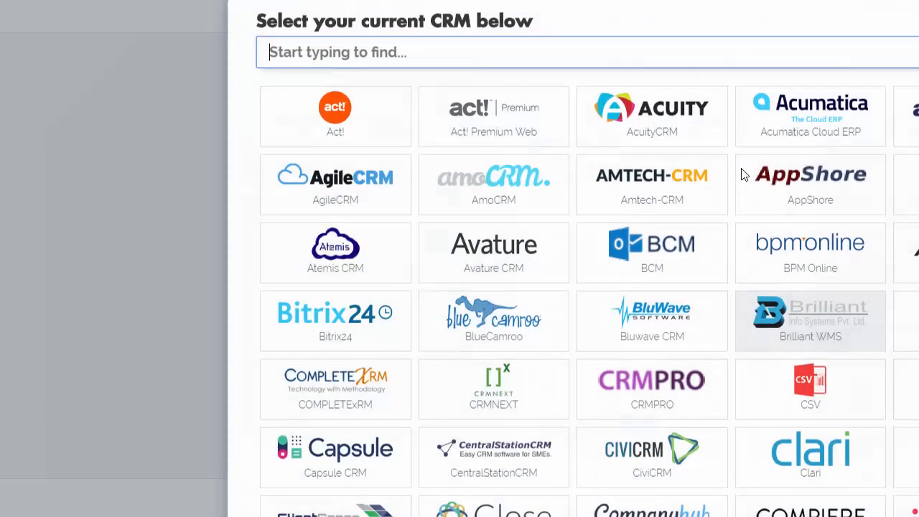
type("hu")
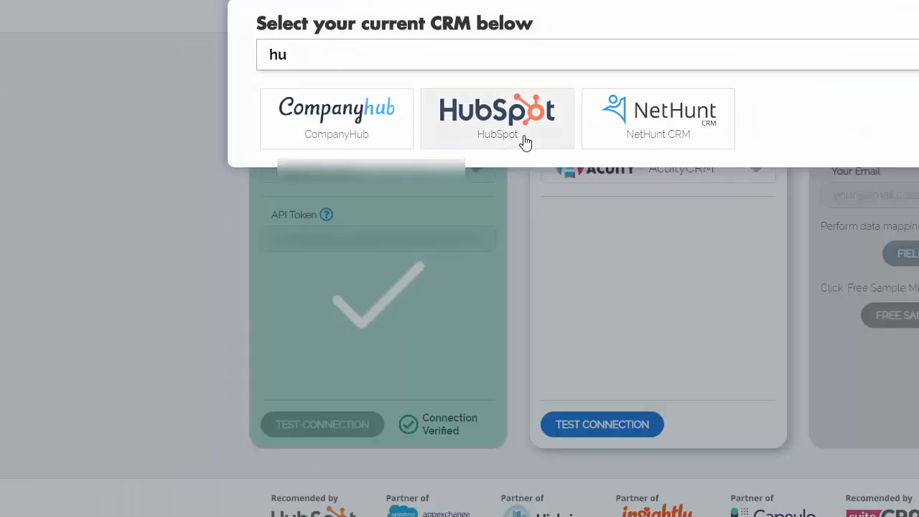
left_click(521, 140)
left_click(568, 424)
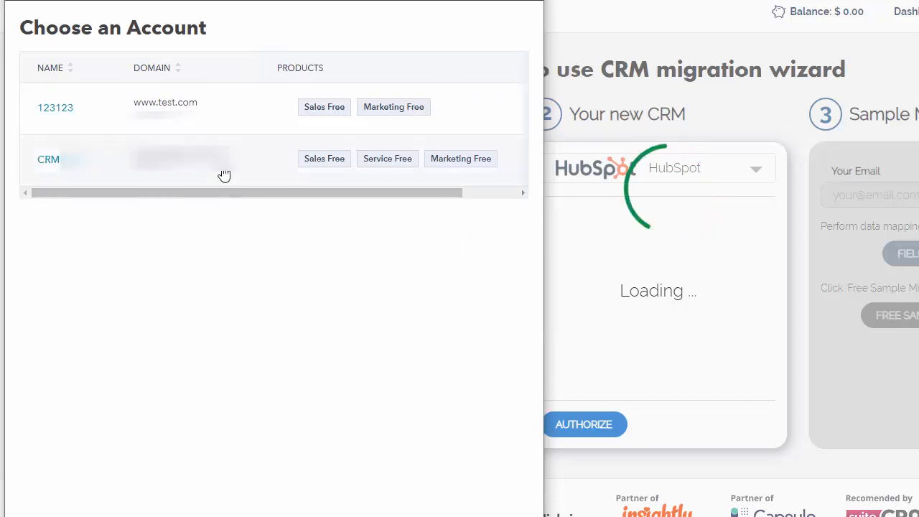
left_click(216, 122)
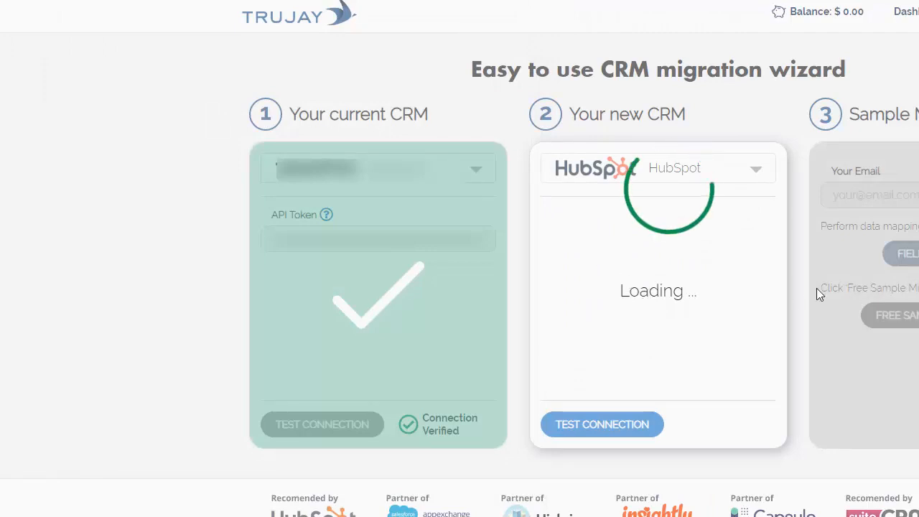
Fill in the contact e-mail for the sample migration and launch the free sample migration
left_click(668, 199)
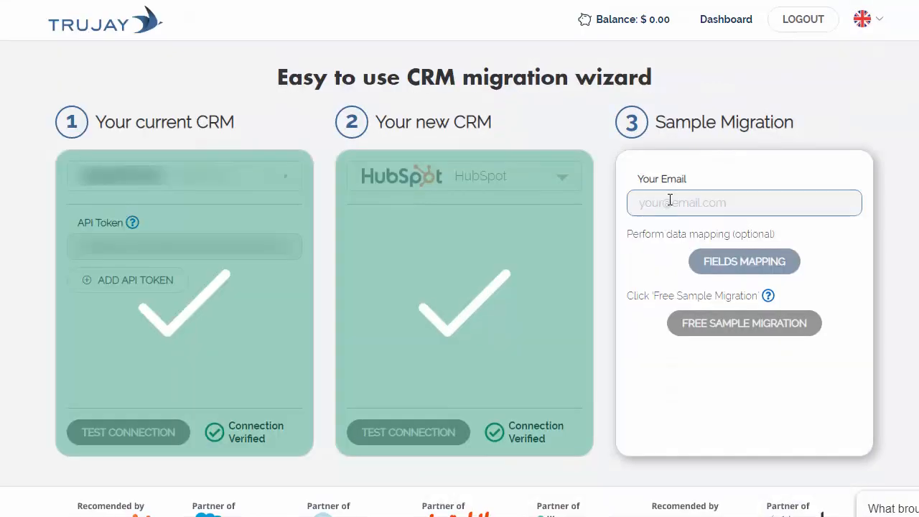
key("ctrl+v")
left_click(735, 322)
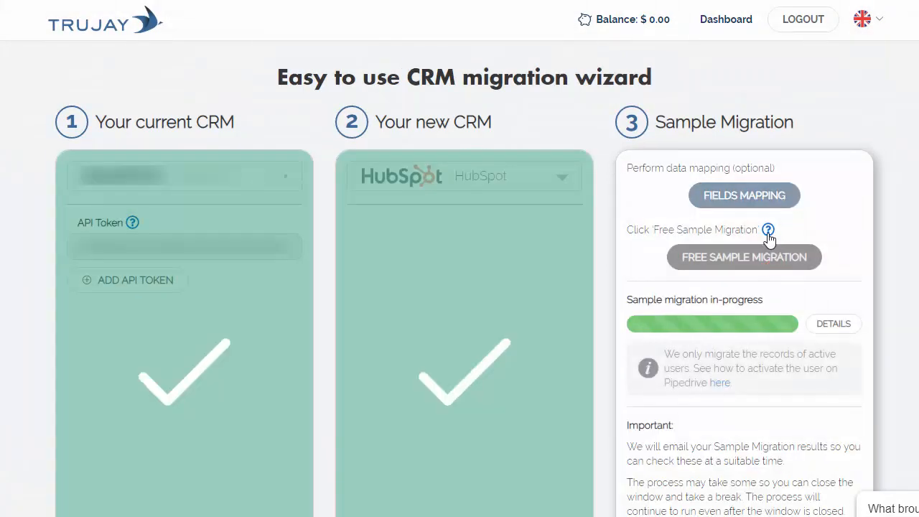
Check the sample migration's progress details, read the explanation of what a sample migration is, and close both
left_click(826, 326)
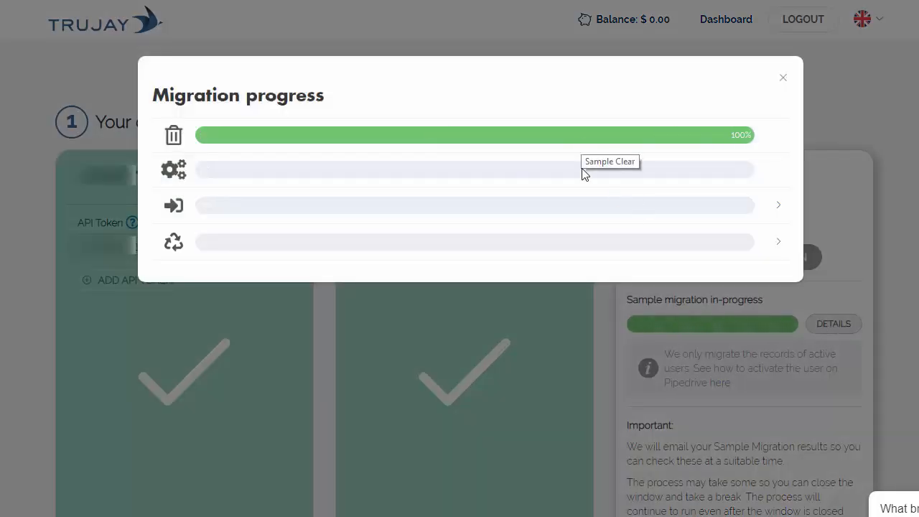
left_click(782, 77)
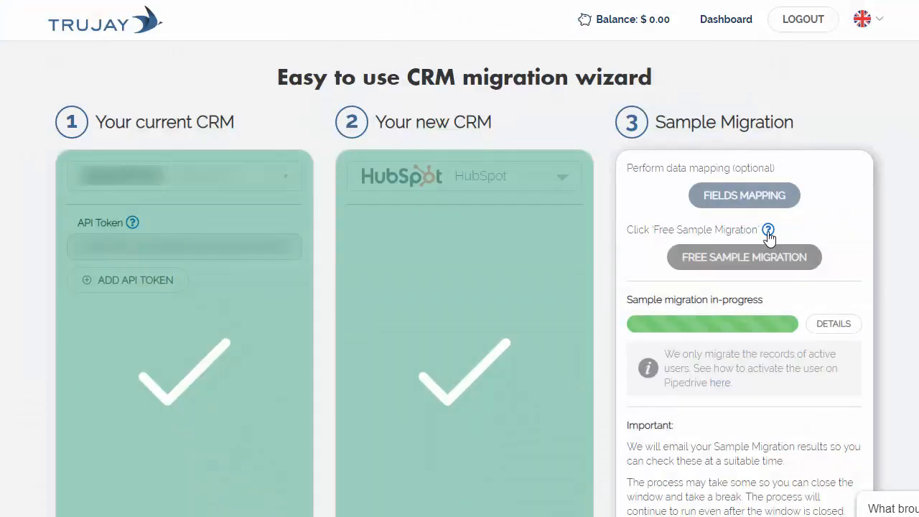
left_click(768, 231)
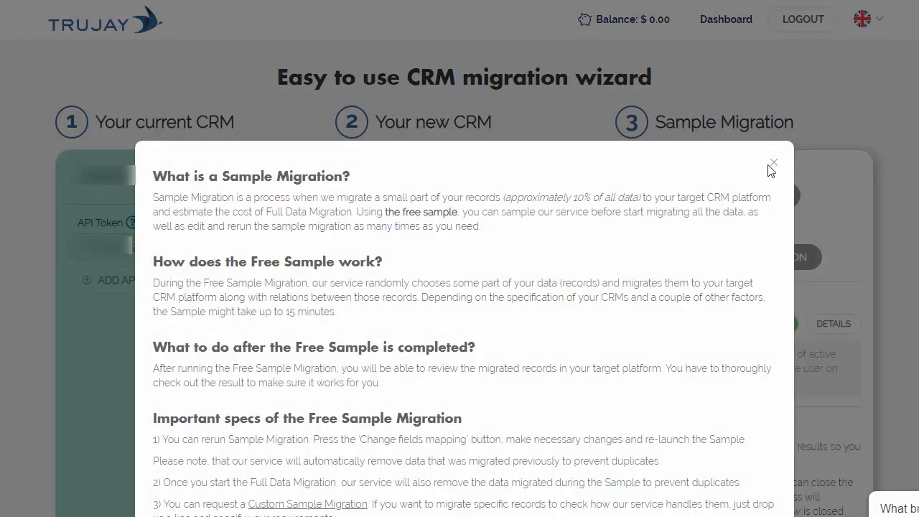
left_click(772, 165)
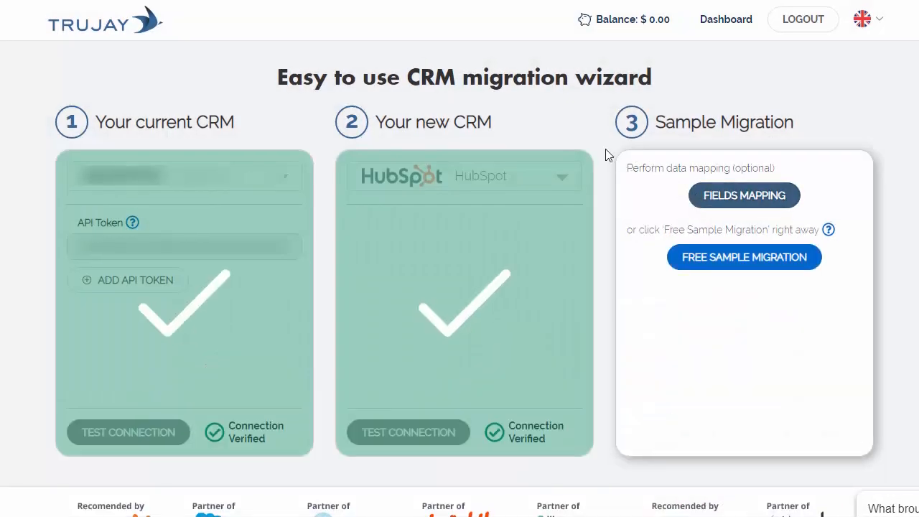
Open the fields mapping options and exclude the Emails and Notes modules from the migration, keeping Files included
left_click(697, 197)
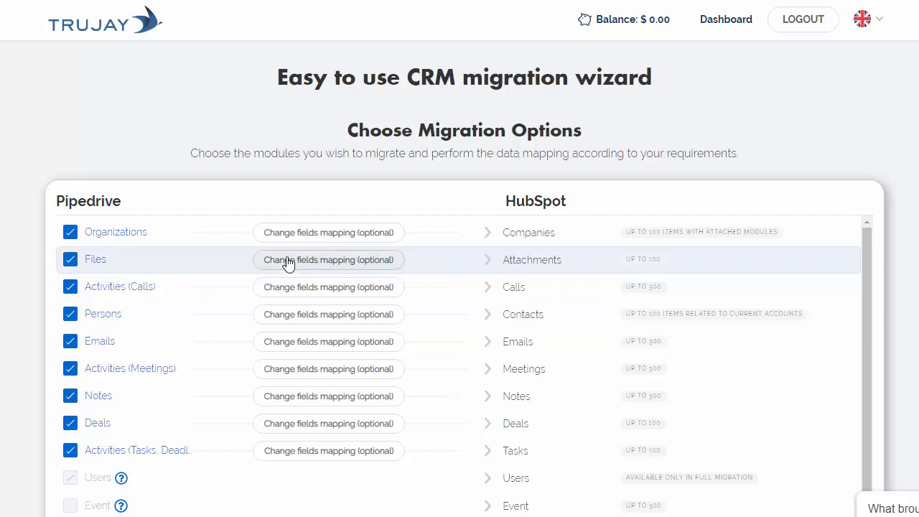
left_click(70, 260)
left_click(70, 260)
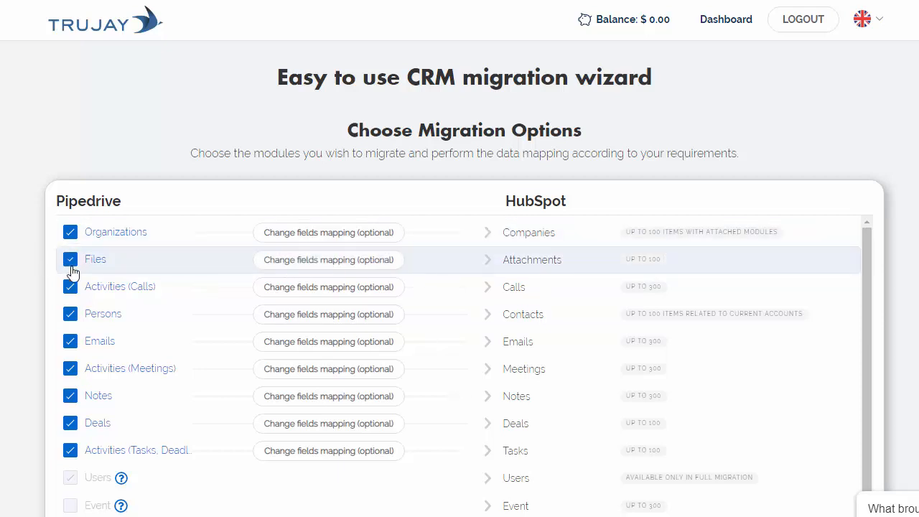
left_click(70, 340)
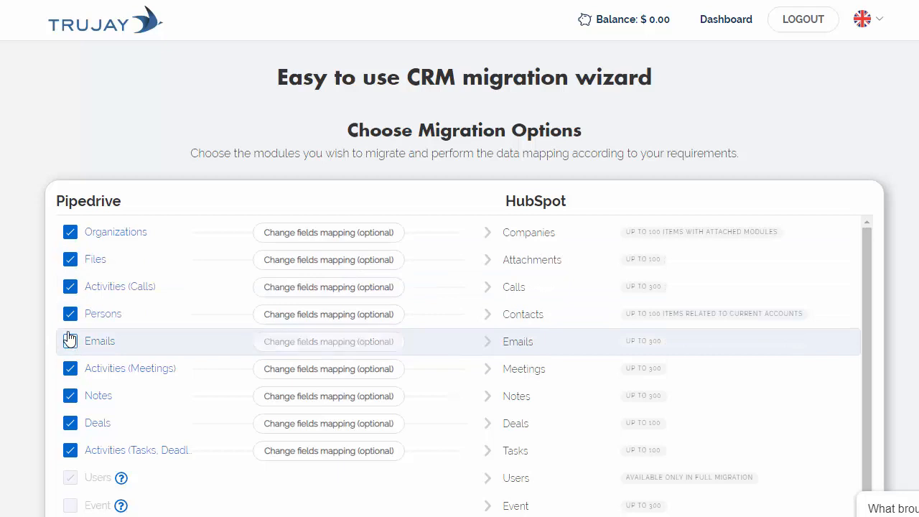
left_click(75, 399)
Check which HubSpot user is matched to the Pipedrive user under Users Matching
scroll(252, 409, "down", 5)
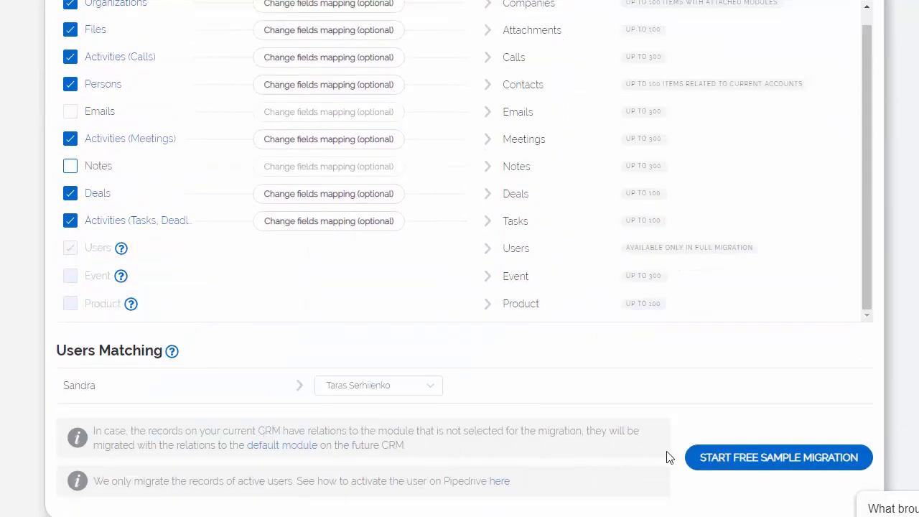
left_click(369, 391)
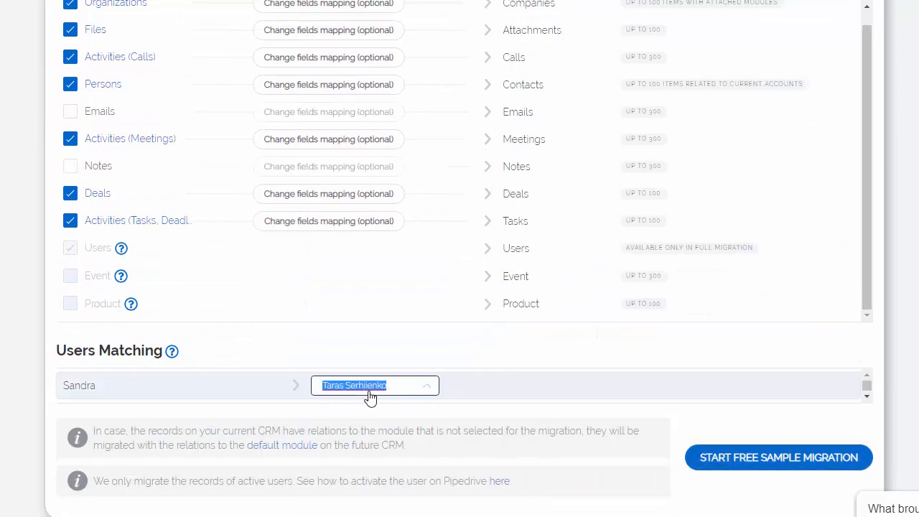
left_click(434, 391)
Open the module mapping and review the field mappings for Files, Activities (Calls), Persons and Organizations
scroll(271, 322, "up", 1)
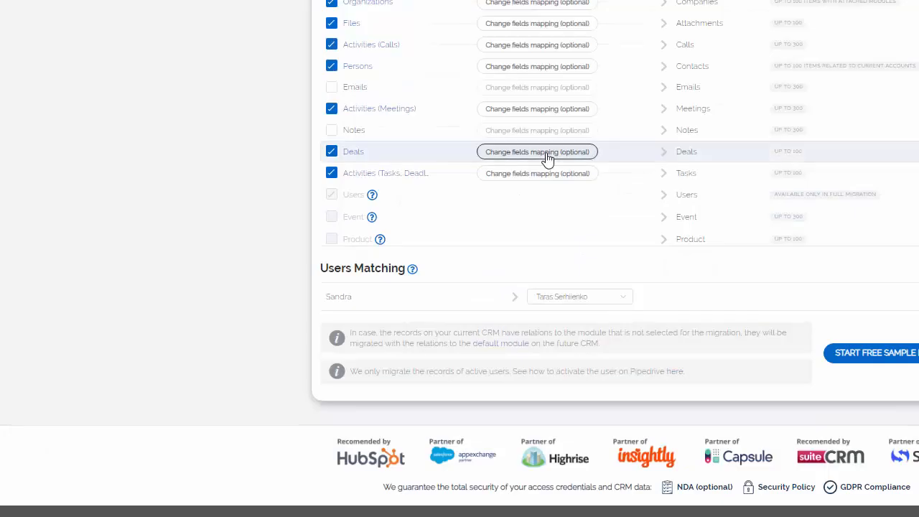
left_click(547, 156)
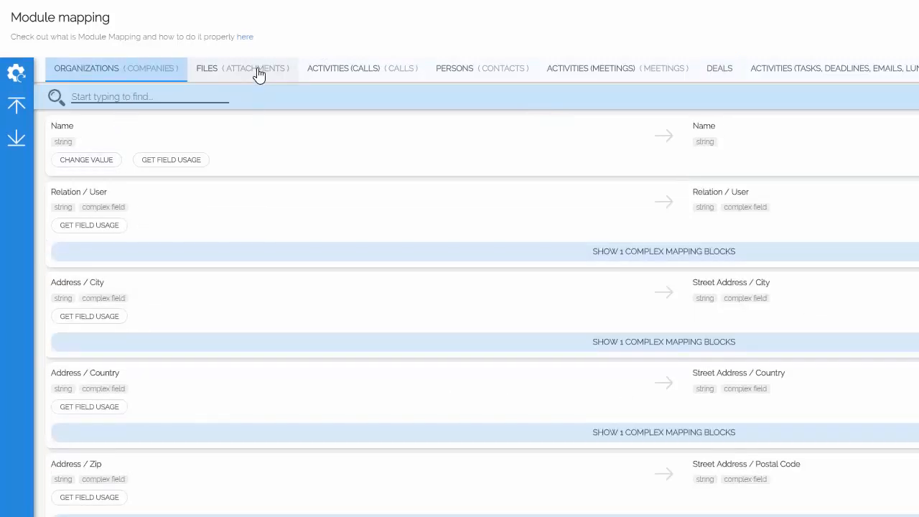
left_click(269, 72)
left_click(325, 74)
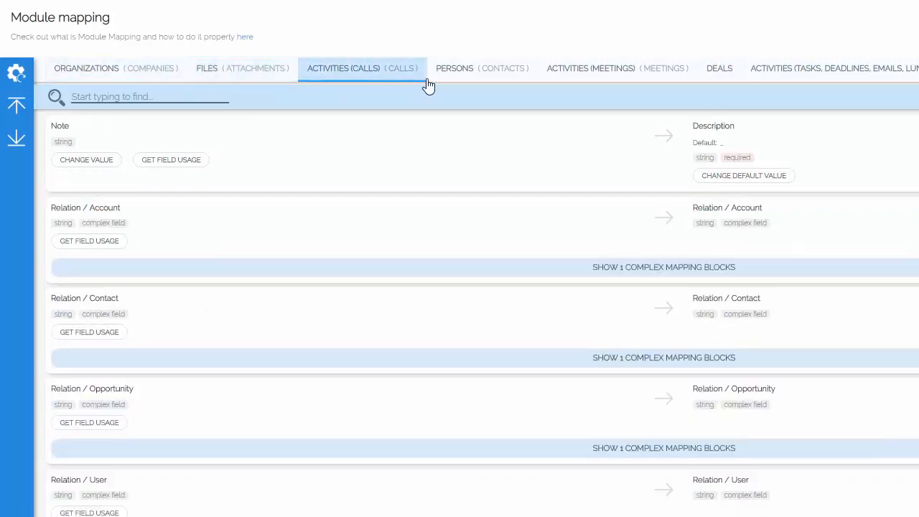
left_click(454, 75)
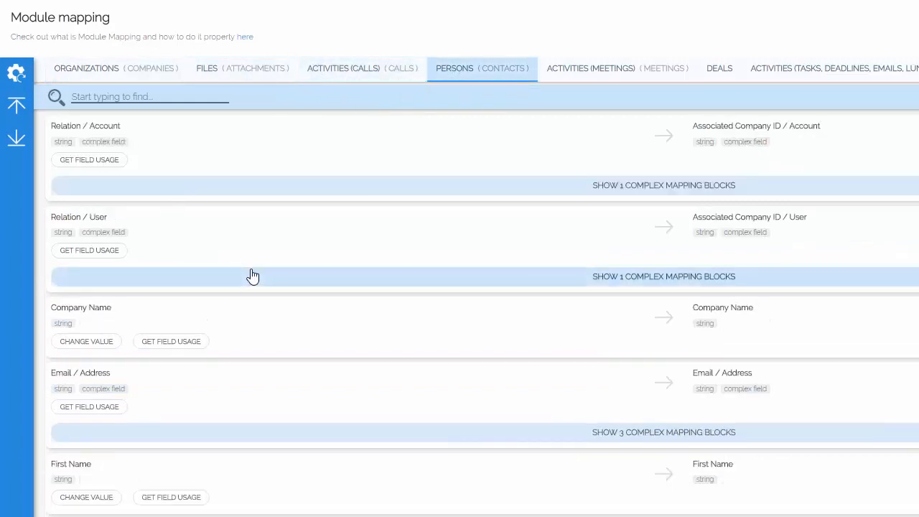
left_click(93, 75)
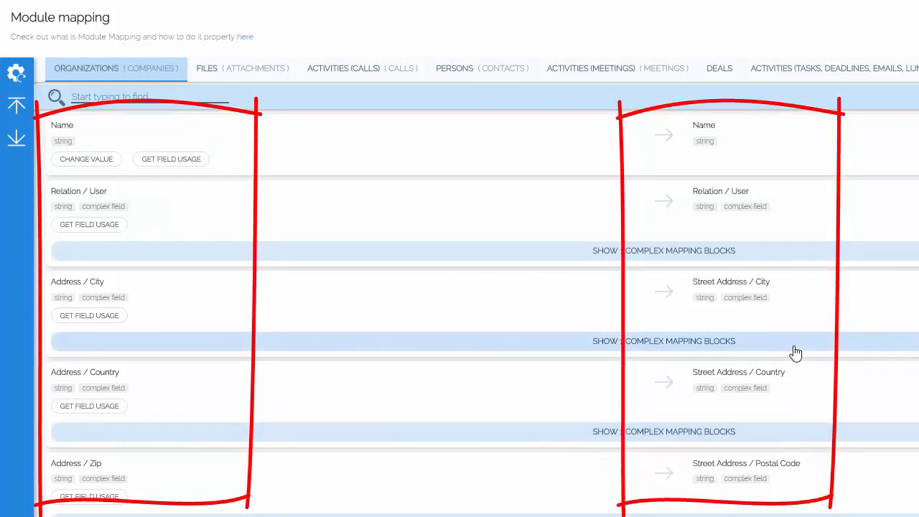
Open the unmapped Organizations fields and map the Pipedrive field Update time to the HubSpot field [Renewal] Execute Ticket
scroll(796, 352, "down", 5)
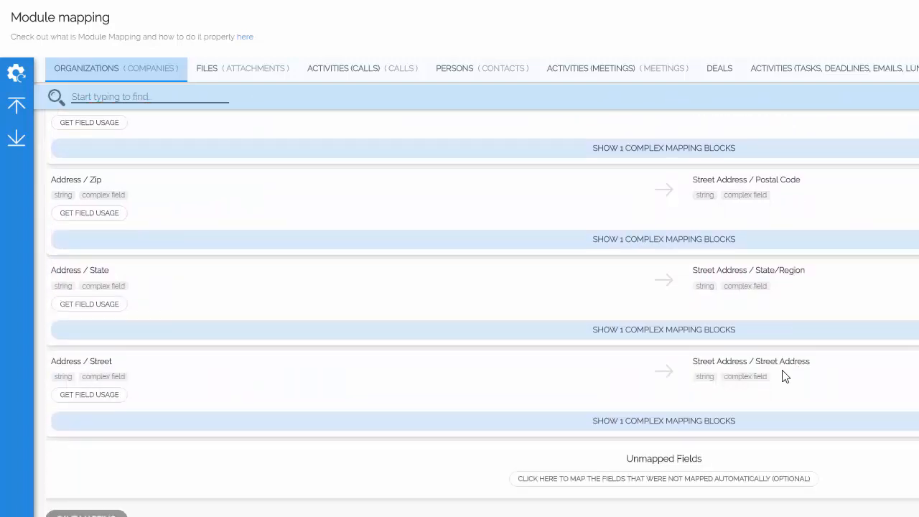
left_click(739, 477)
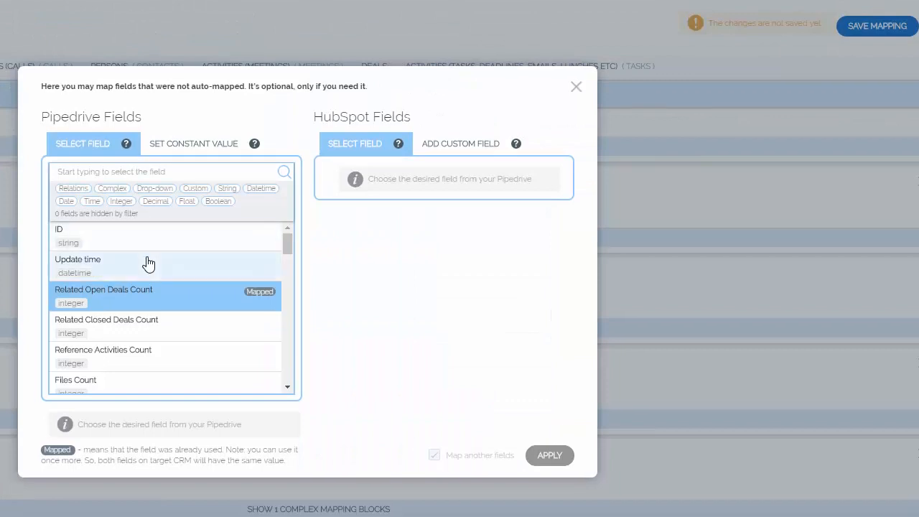
left_click(494, 294)
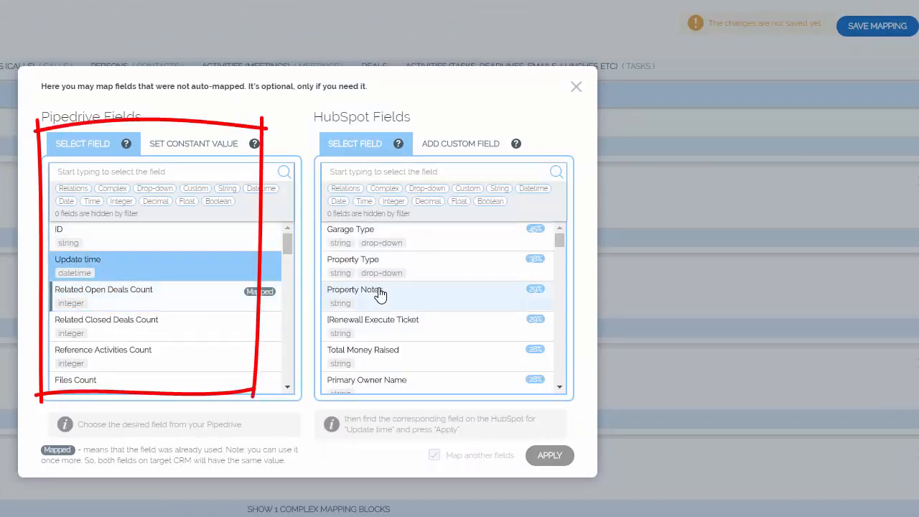
left_click(381, 332)
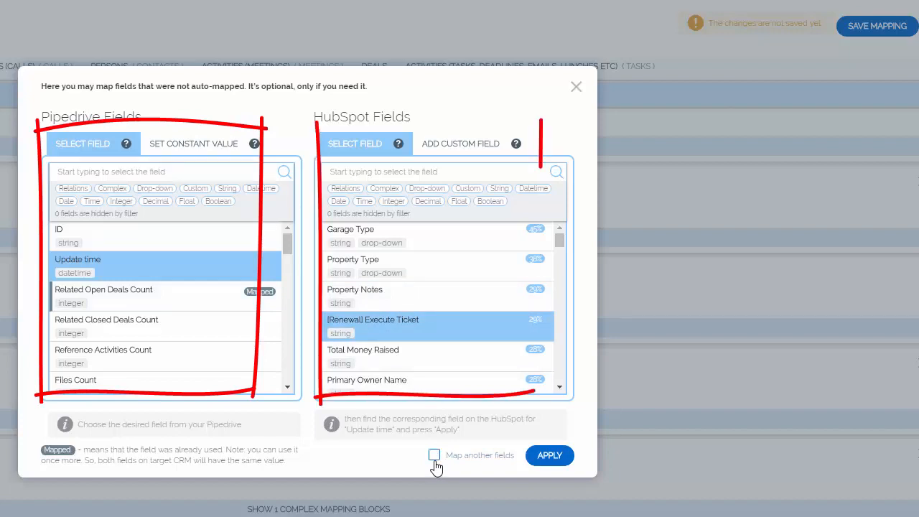
left_click(541, 455)
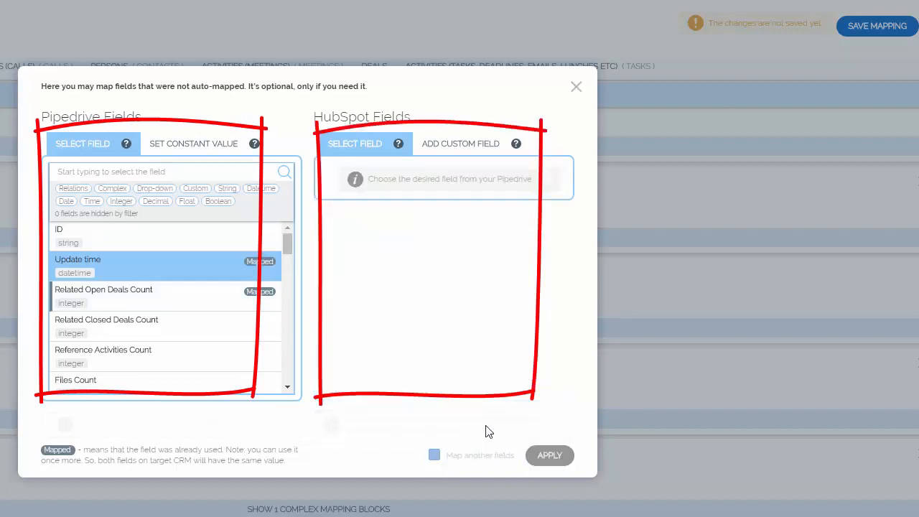
Map the Pipedrive field Reference Activities Count to HubSpot's Target Account, with the option to map further fields turned off
left_click(178, 350)
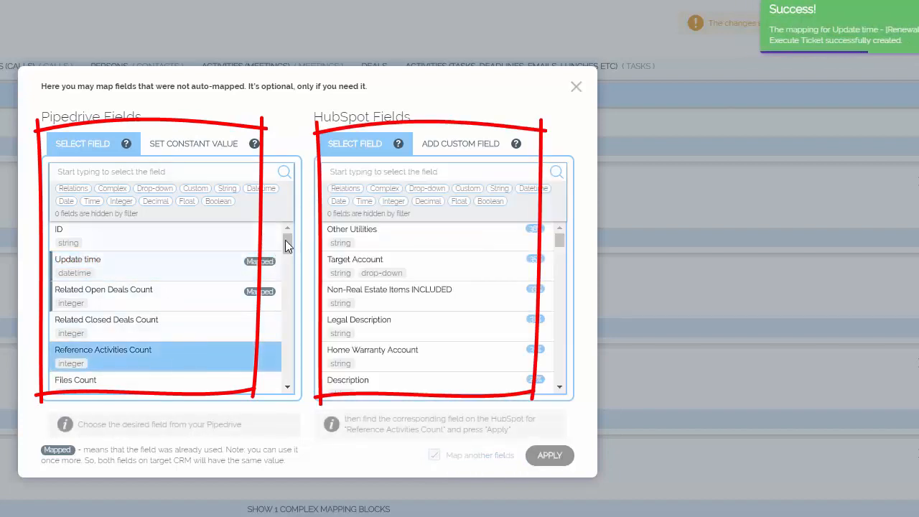
left_click(421, 264)
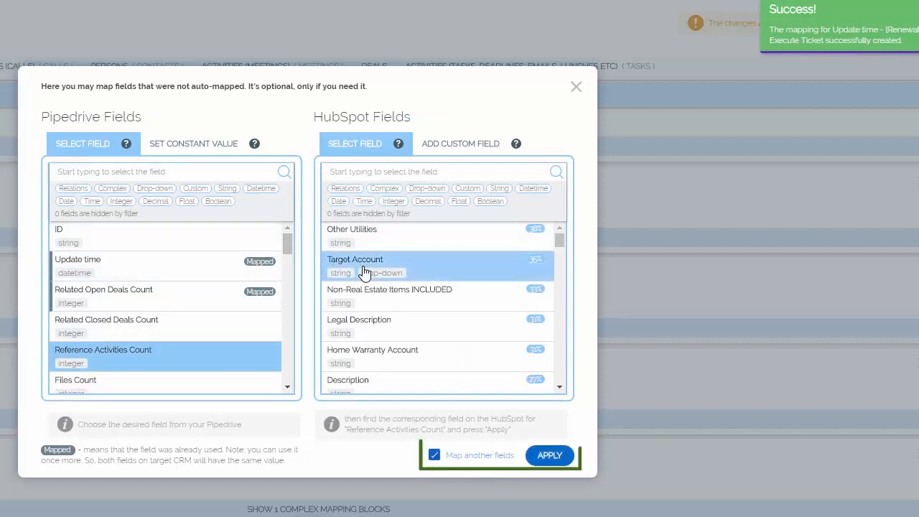
left_click(435, 455)
left_click(544, 455)
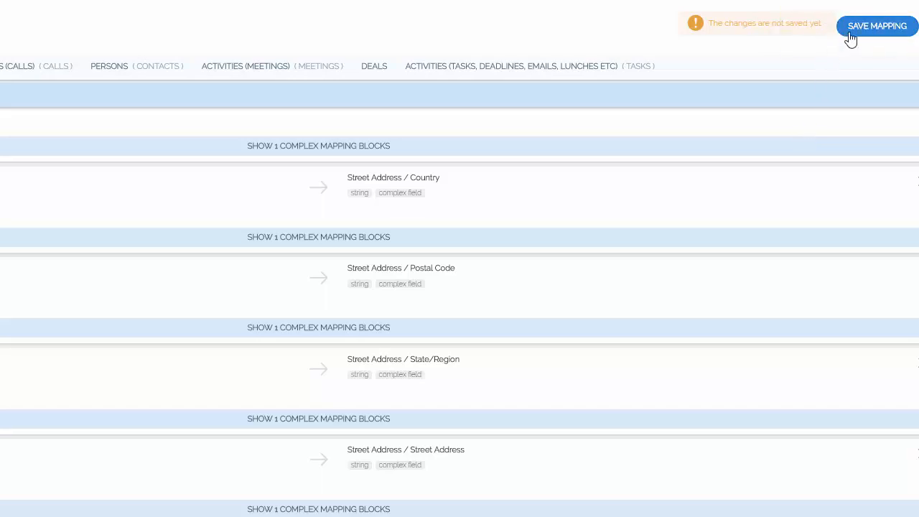
Save the mapping as a new version marked Important, with the title "hrfth" and the description "hfrthr"
left_click(856, 26)
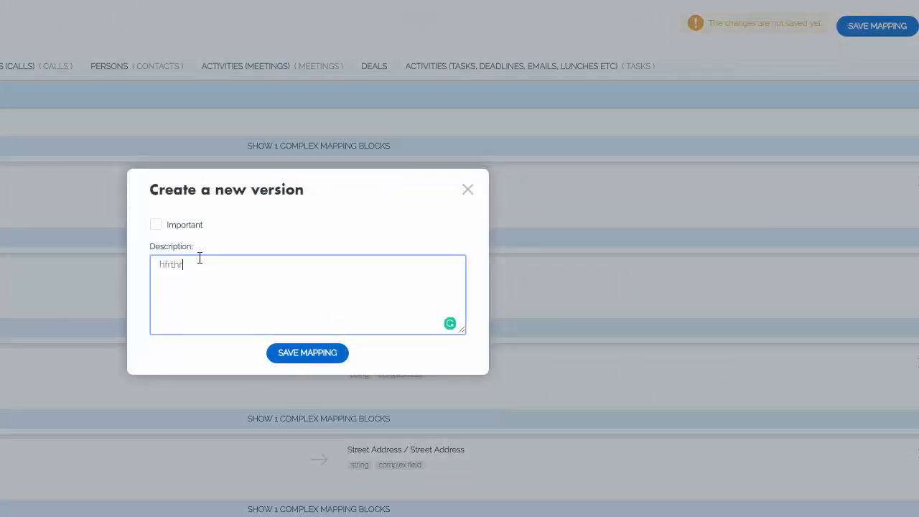
left_click(156, 226)
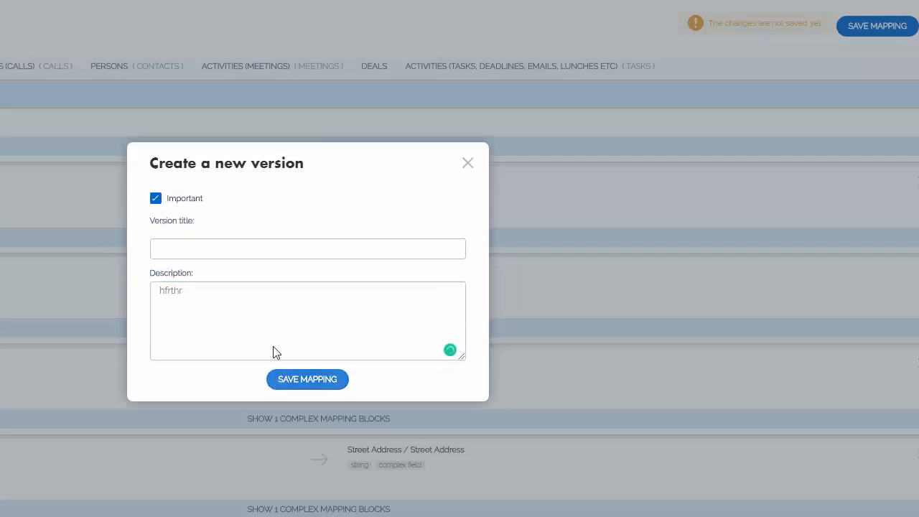
left_click(234, 249)
type("hrfth")
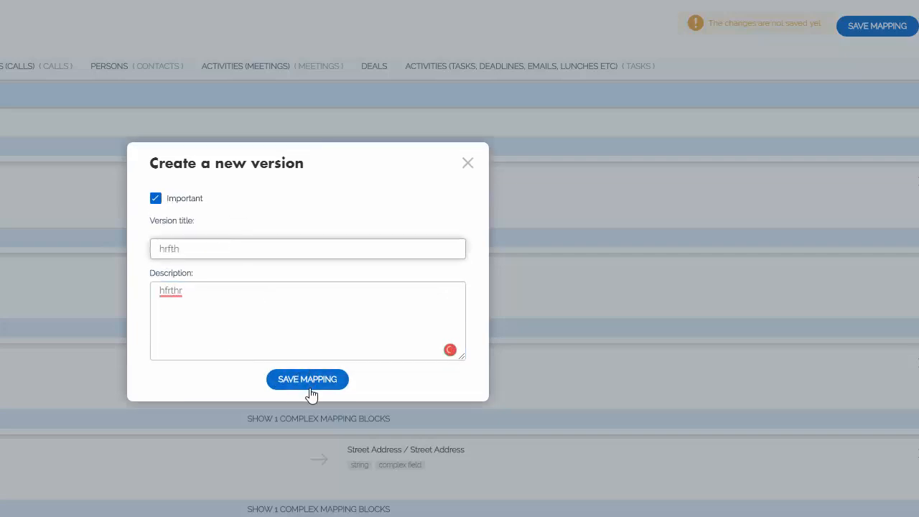
left_click(308, 381)
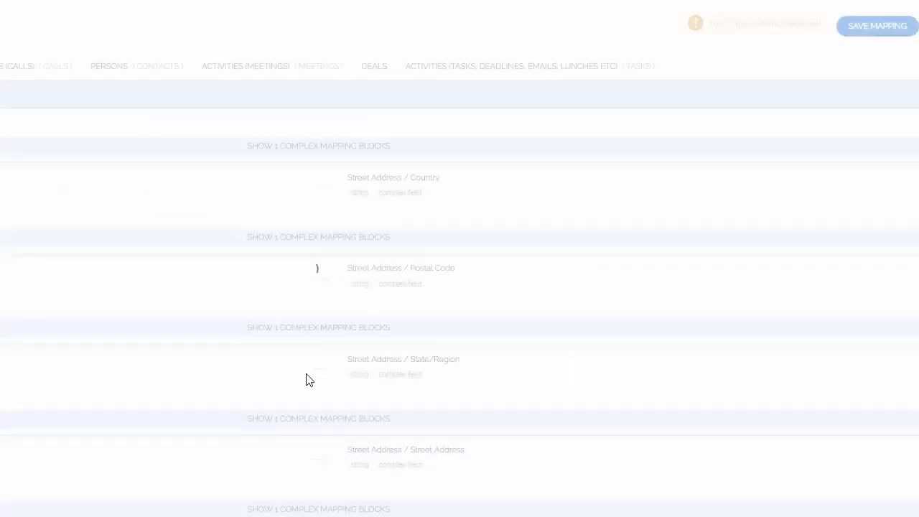
Start the free sample migration from Pipedrive to HubSpot and check its migration progress details
scroll(639, 419, "down", 2)
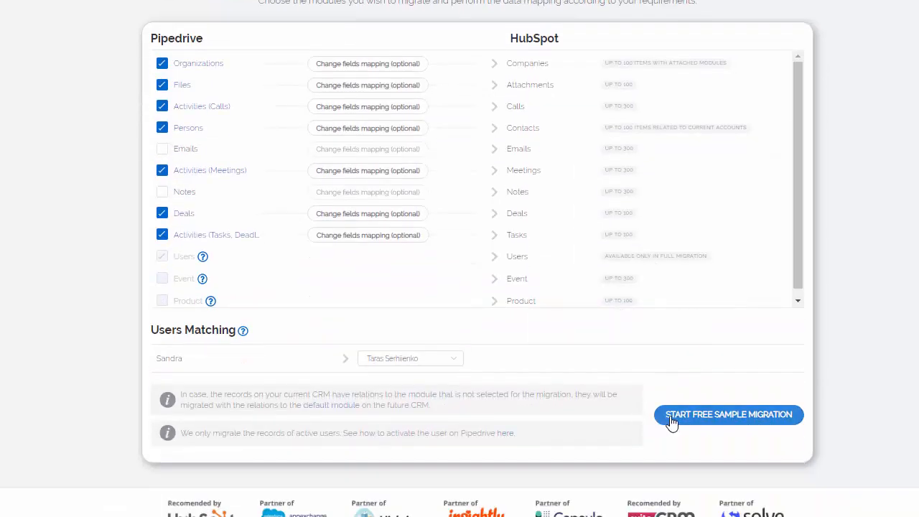
left_click(666, 416)
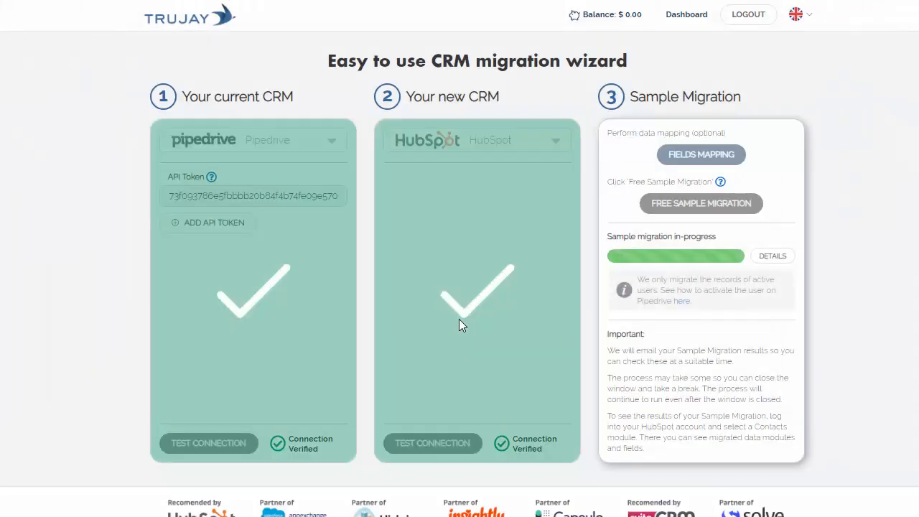
left_click(771, 256)
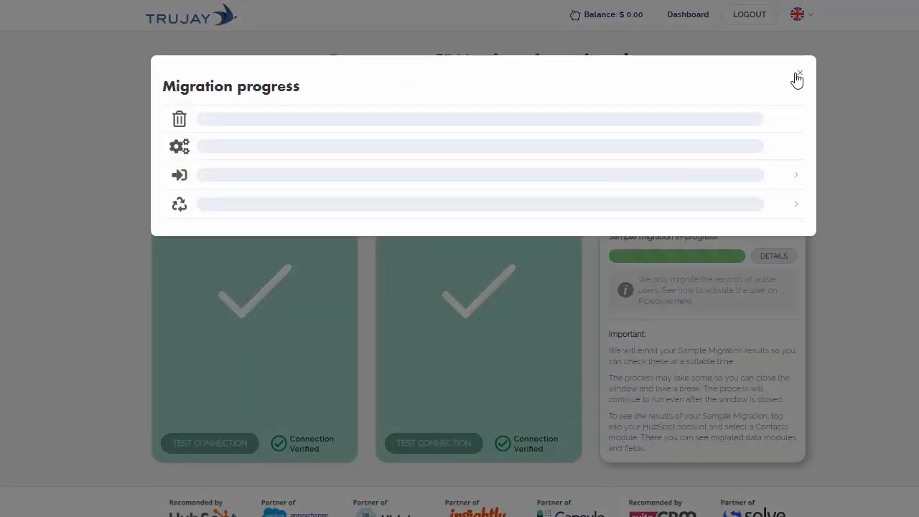
left_click(798, 75)
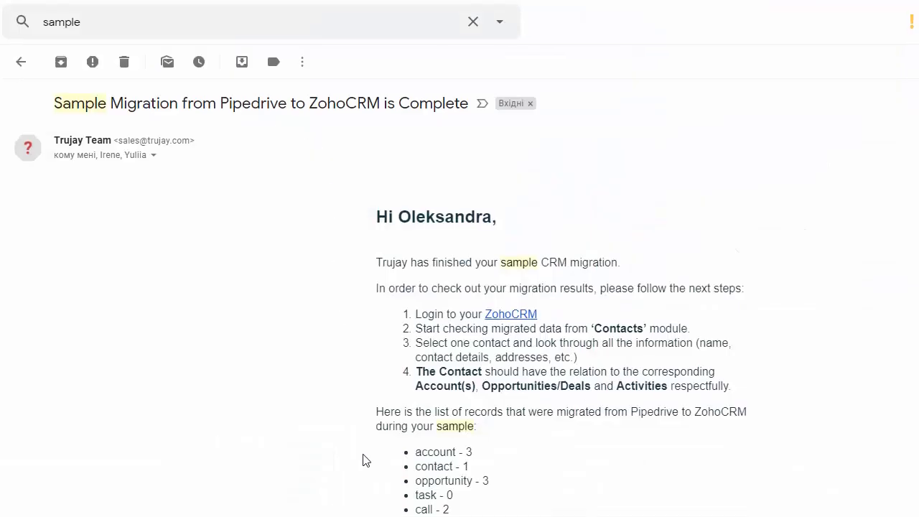
Read the sample migration completion email in the mailbox and review the wizard's sample results for each module
scroll(363, 459, "down", 3)
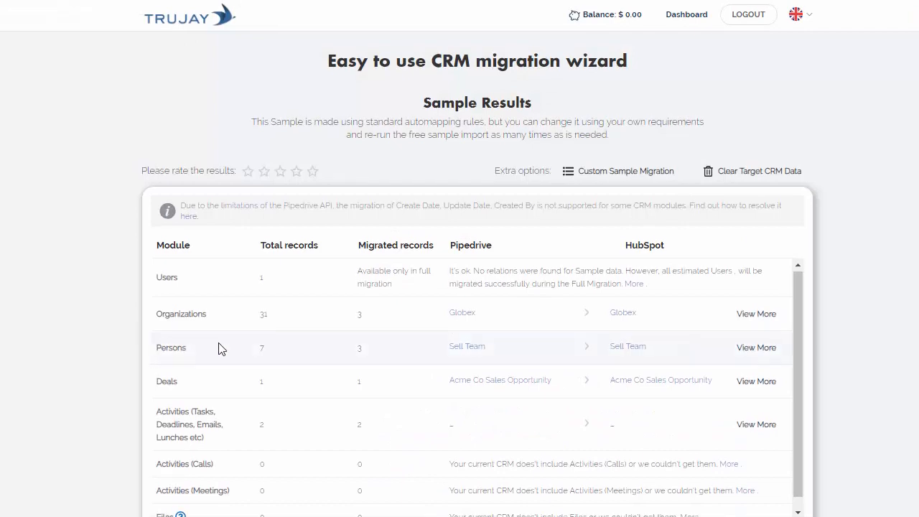
scroll(208, 373, "down", 5)
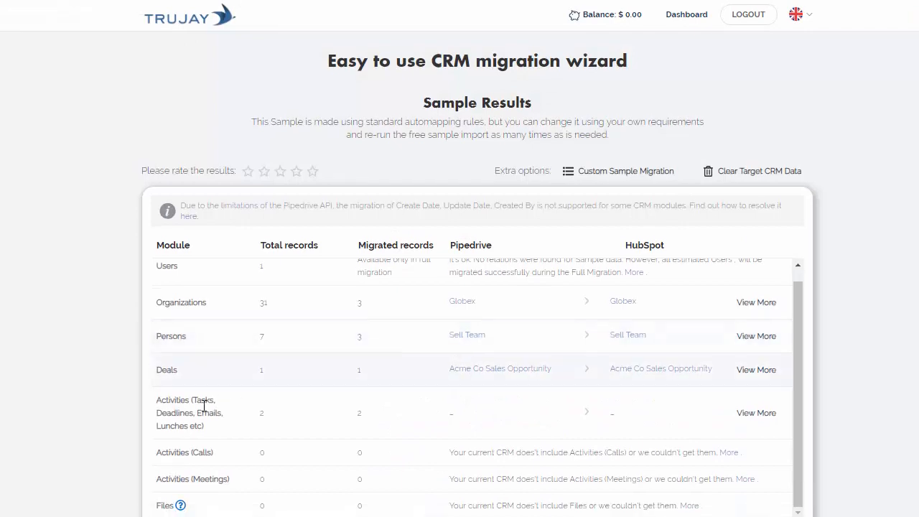
scroll(180, 433, "down", 2)
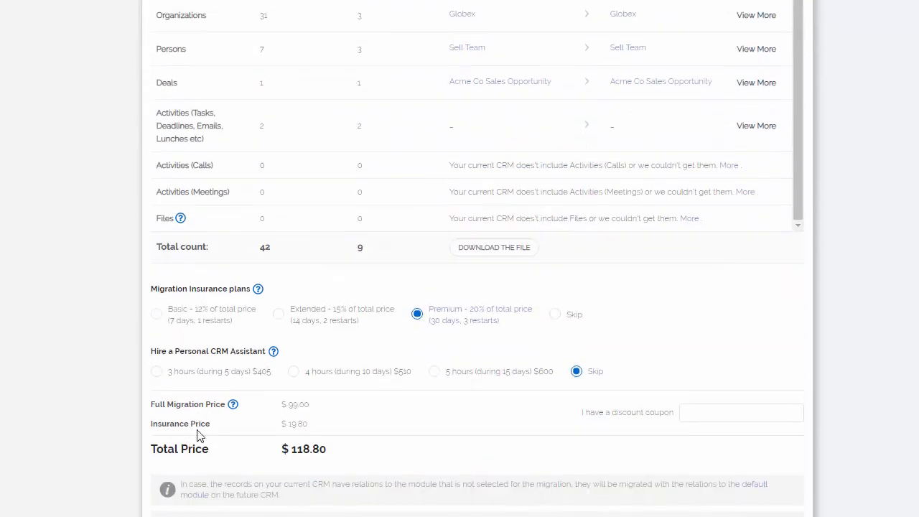
Compare the migration insurance plans, keep Premium - 20% of total price, and hire the Personal CRM Assistant for 5 hours (during 15 days)
left_click(158, 316)
left_click(281, 315)
left_click(430, 316)
left_click(438, 373)
left_click(338, 380)
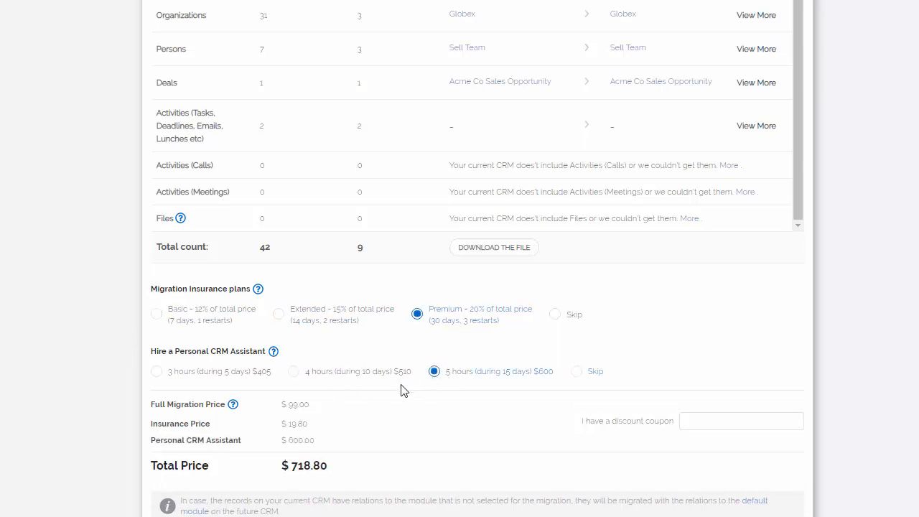
scroll(400, 390, "down", 3)
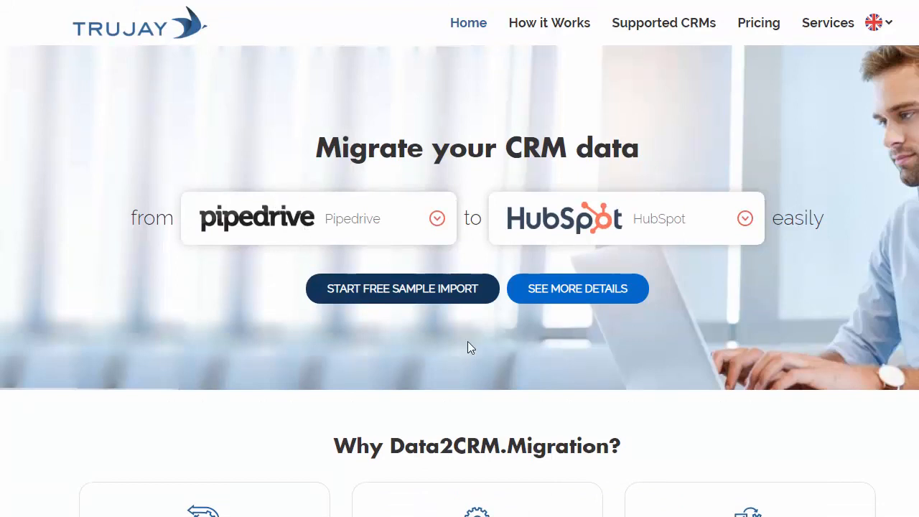
Look through the Trujay home page for its migration features, recommending CRM vendors, supported CRMs, client testimonials and migration service options
scroll(467, 363, "down", 4)
scroll(470, 368, "down", 2)
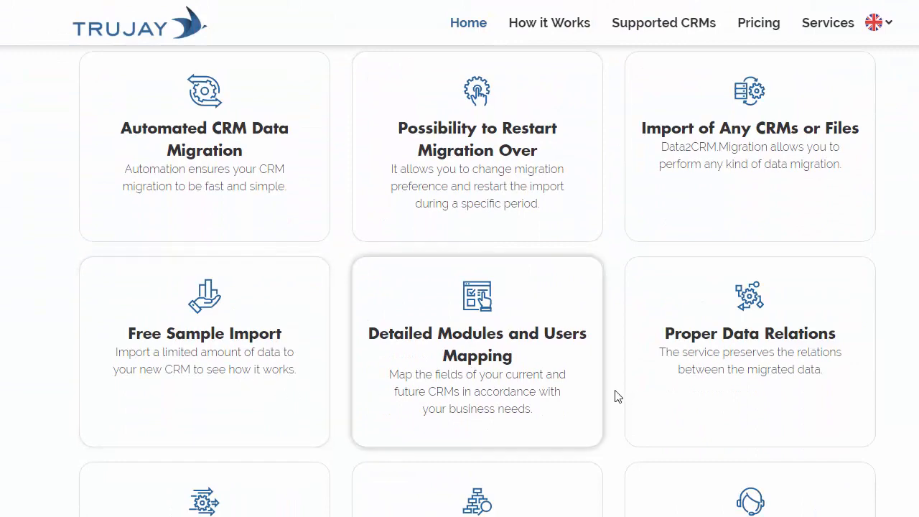
scroll(649, 404, "down", 3)
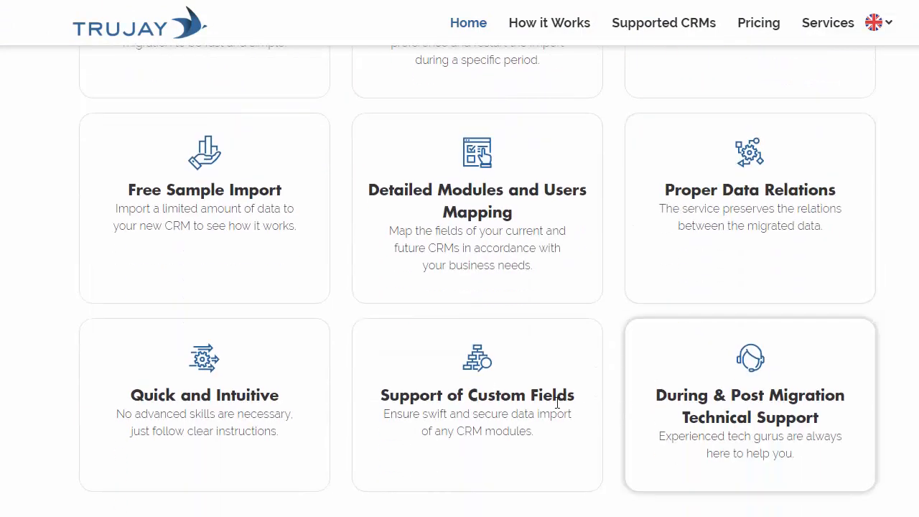
scroll(549, 423, "down", 1)
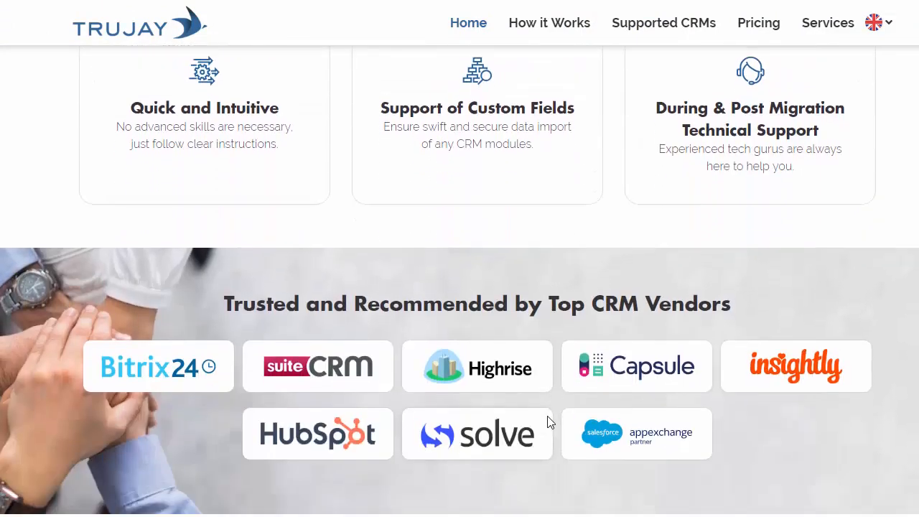
scroll(547, 423, "down", 1)
scroll(547, 422, "down", 4)
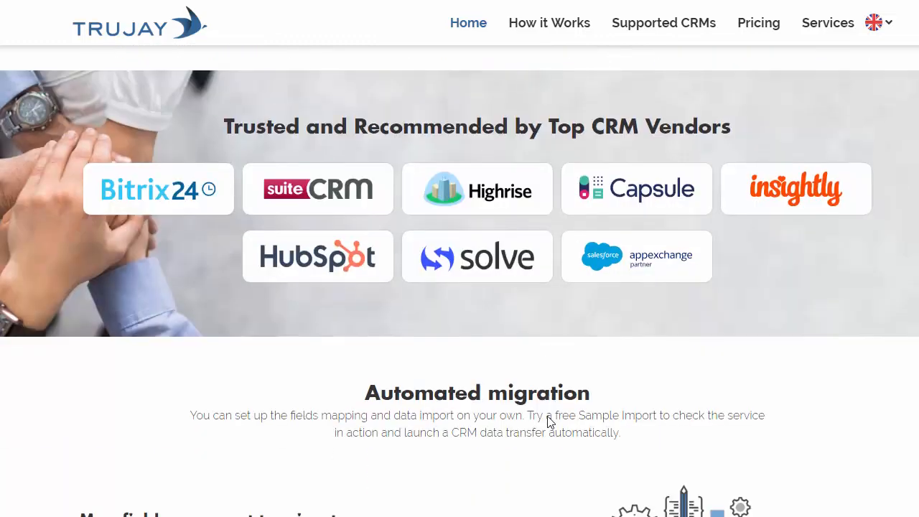
scroll(547, 422, "down", 1)
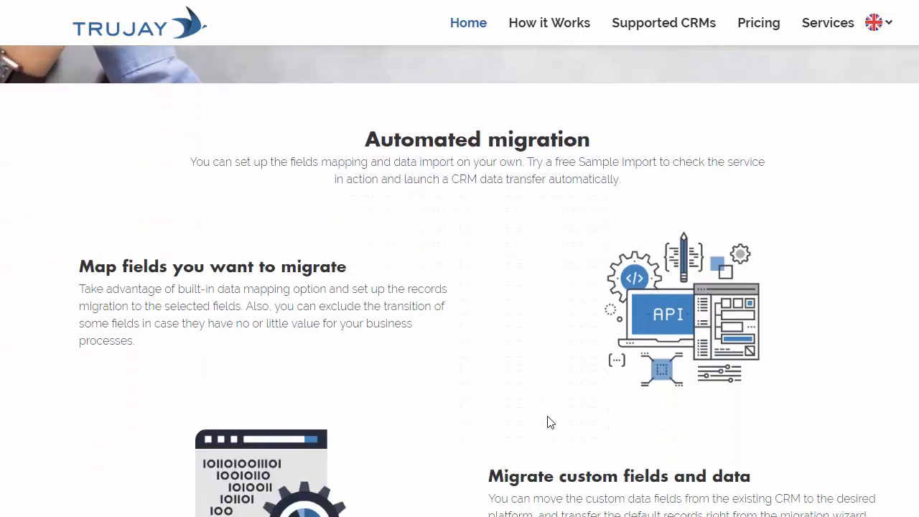
scroll(547, 422, "down", 5)
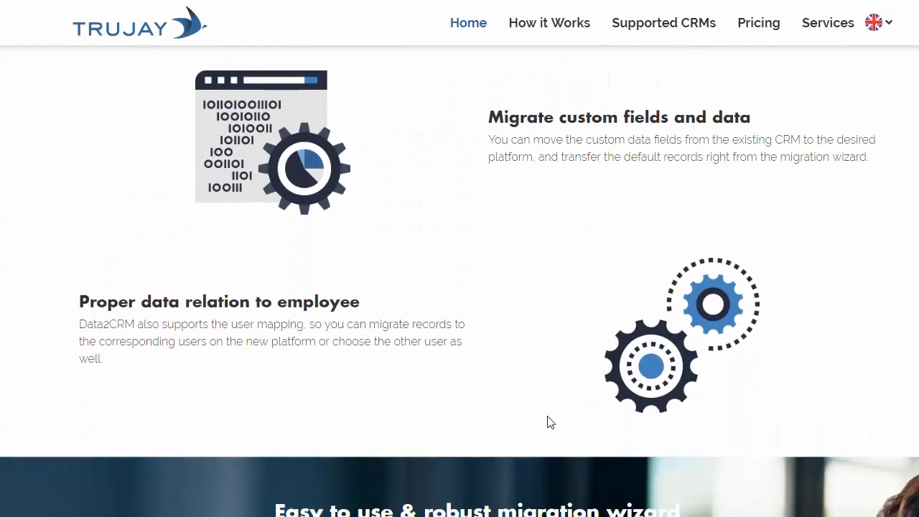
scroll(549, 422, "down", 7)
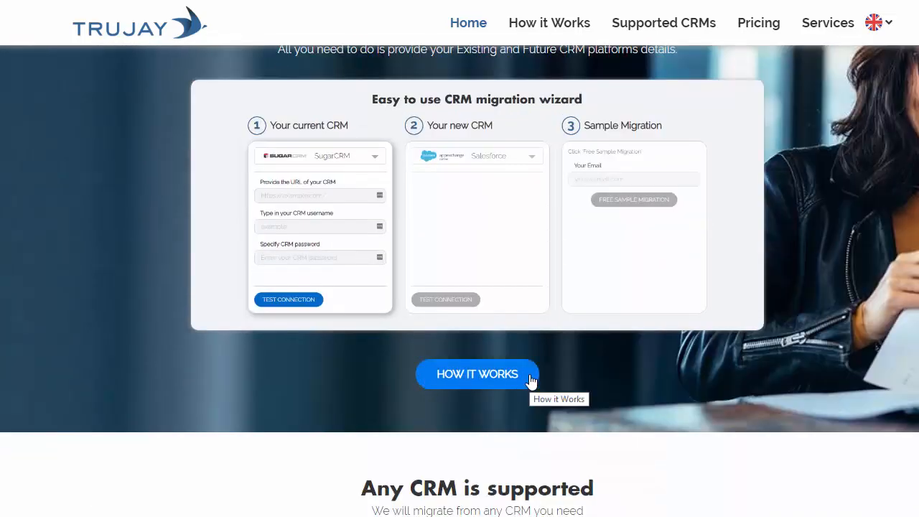
scroll(531, 380, "down", 2)
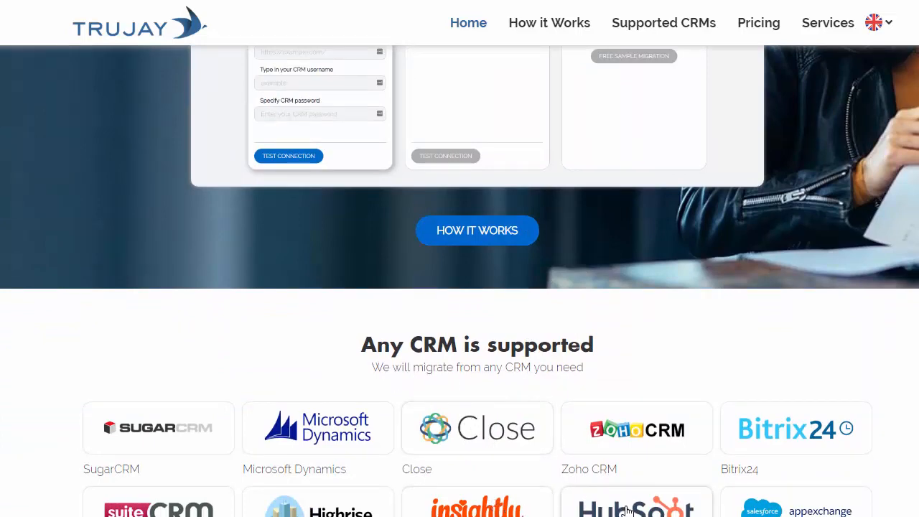
scroll(625, 510, "down", 2)
scroll(625, 506, "down", 3)
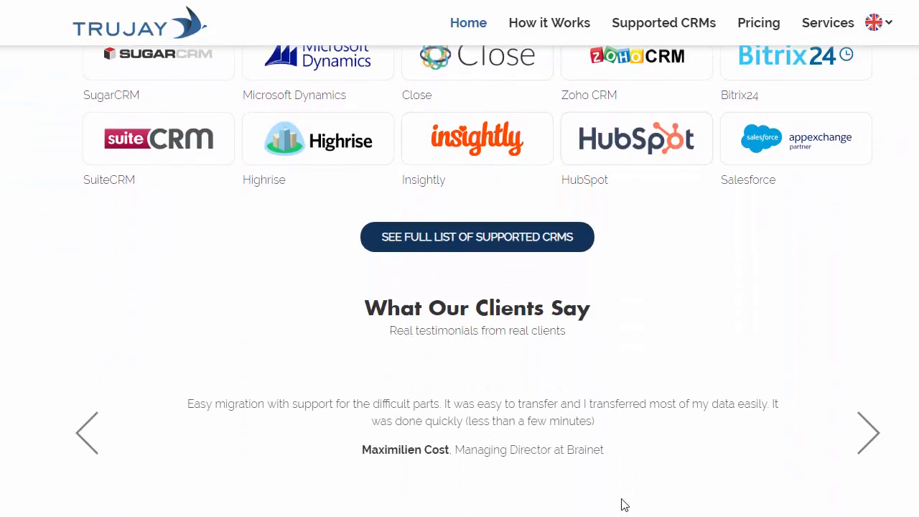
scroll(623, 495, "down", 3)
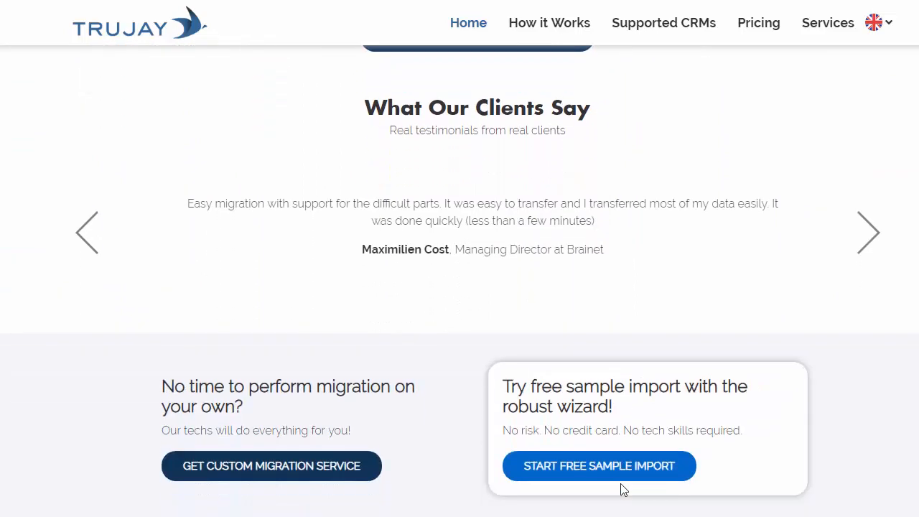
scroll(623, 490, "down", 4)
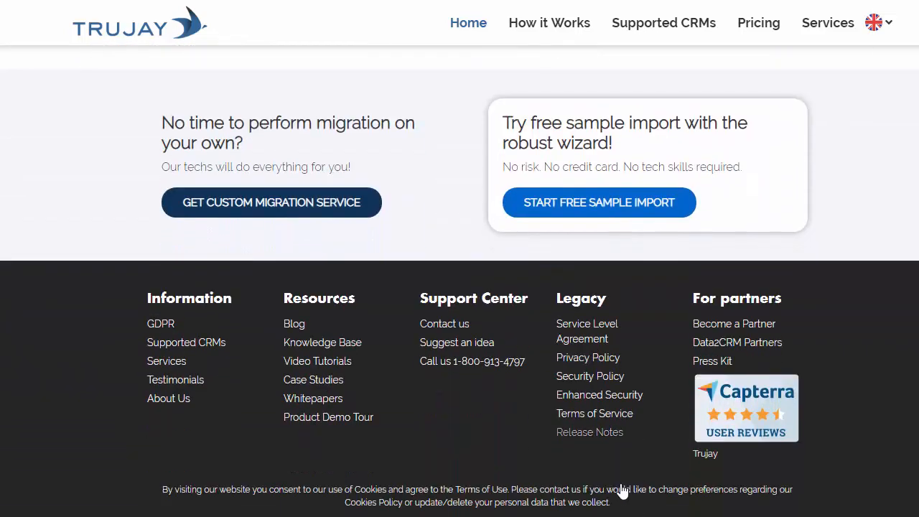